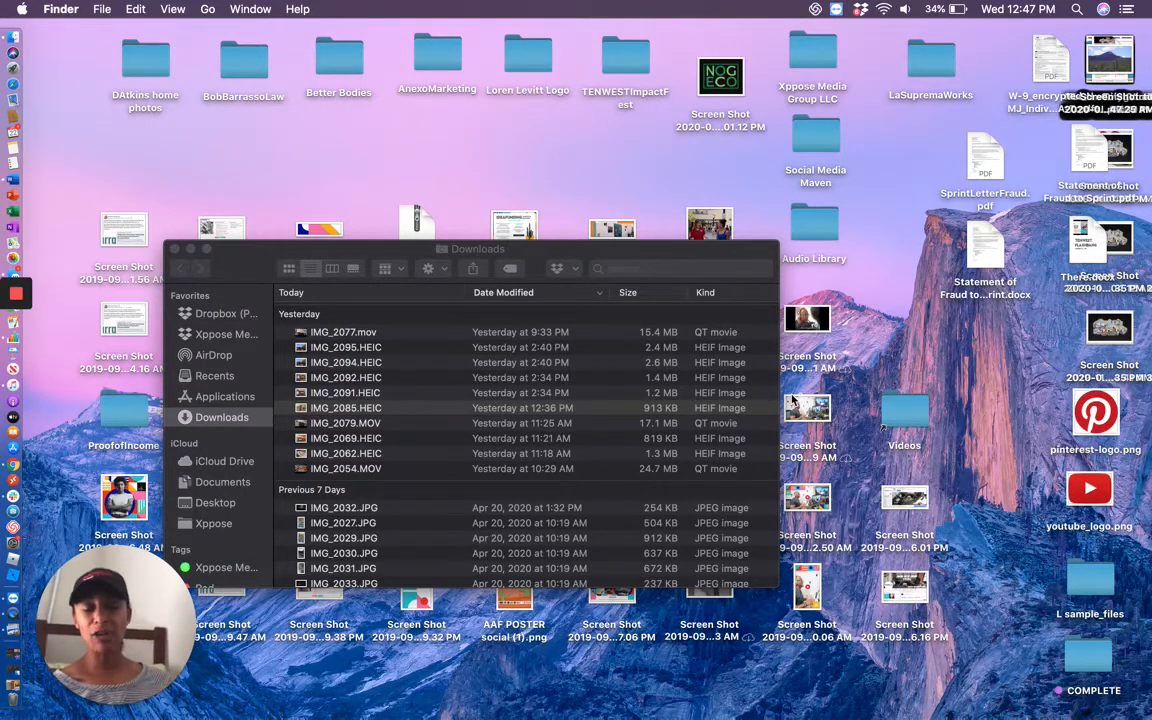
Step: Switch to the Matterport showcase editor and show the 3D tour in full screen
key(ctrl+Up)
click(686, 73)
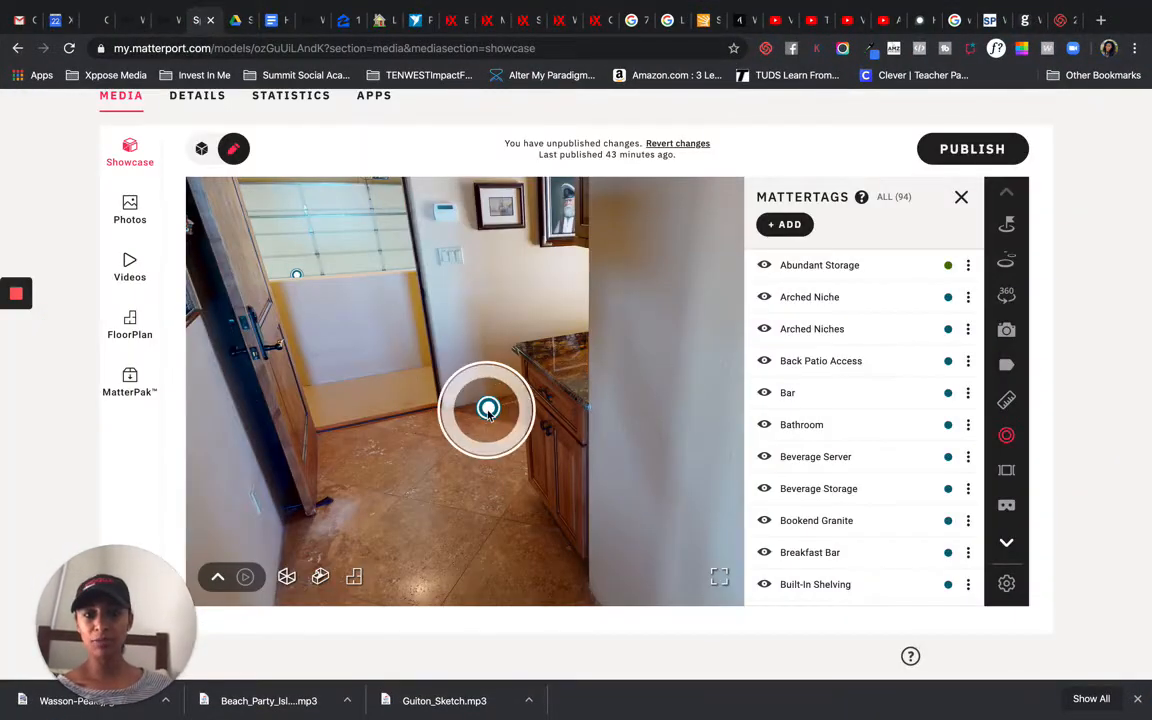
mouse_move(488, 410)
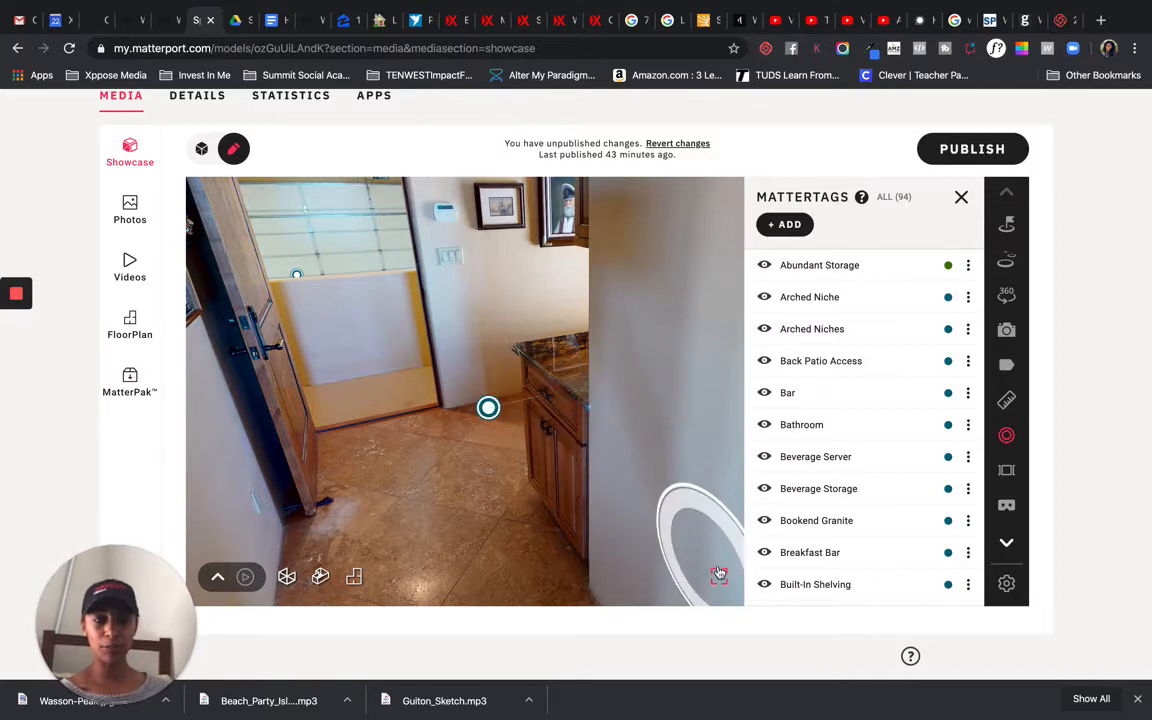
click(718, 573)
mouse_move(463, 385)
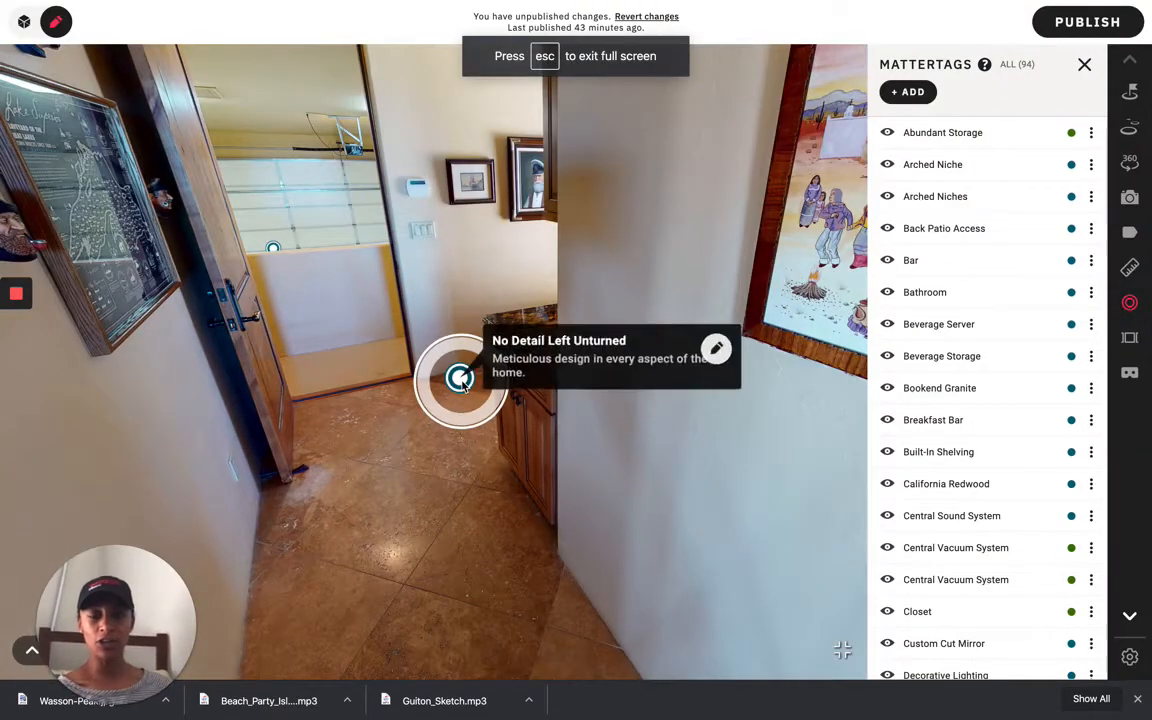
click(716, 348)
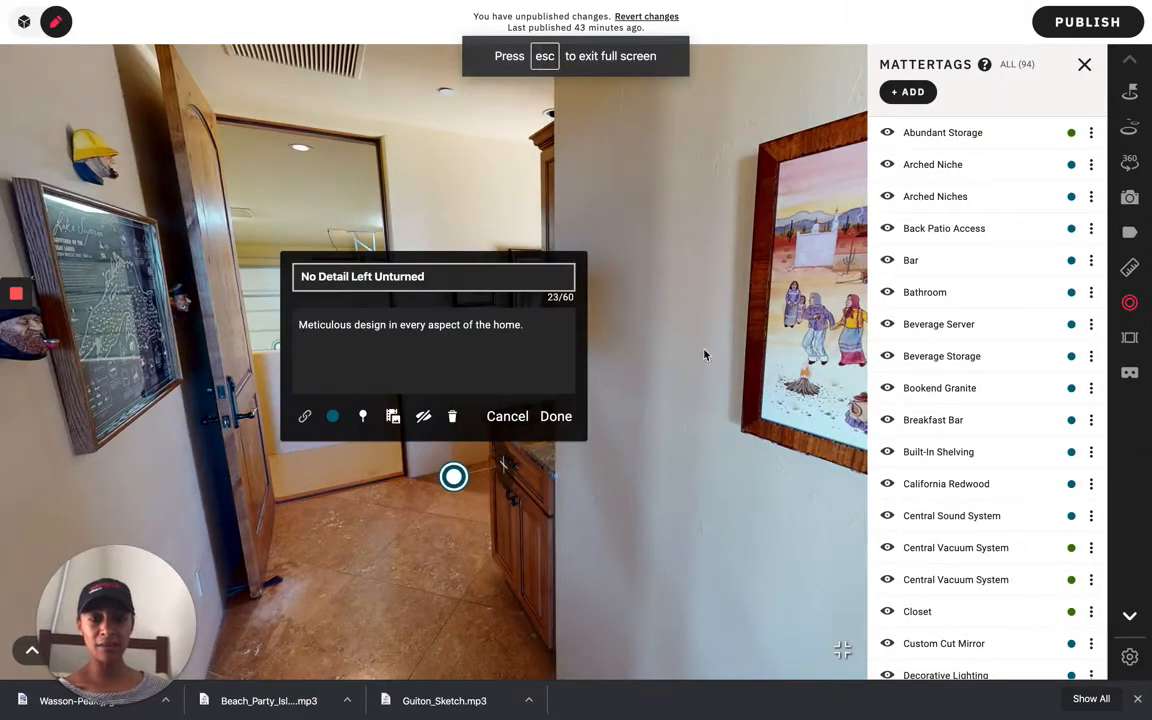
click(393, 416)
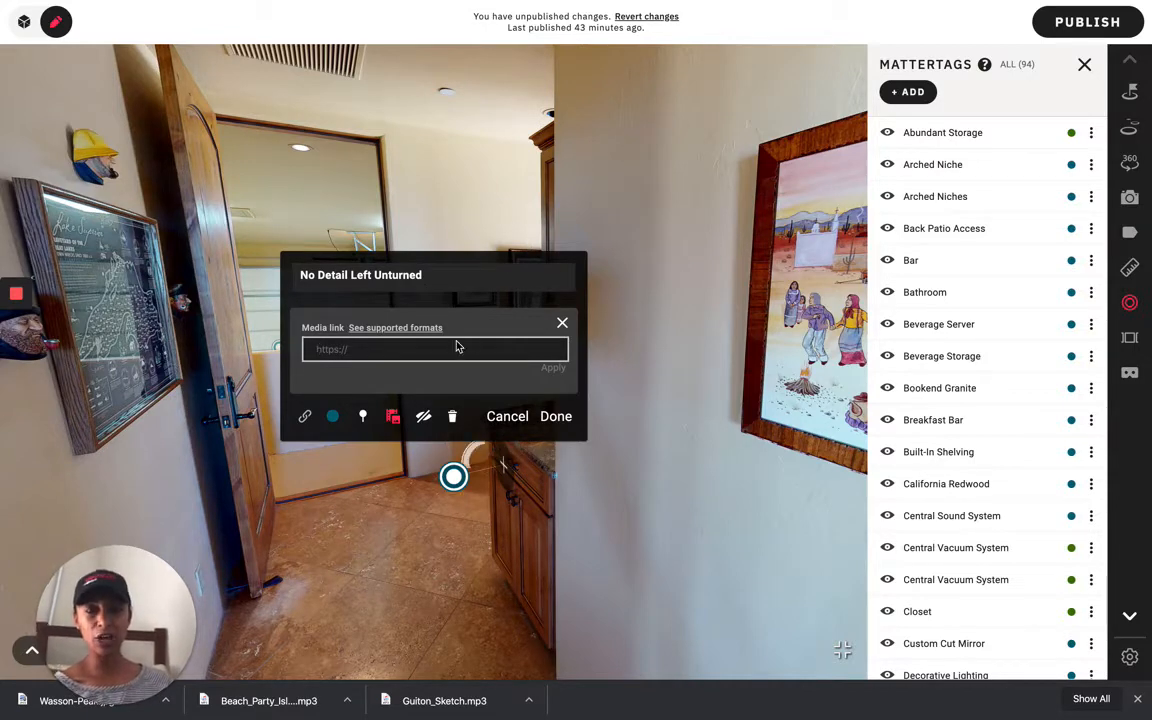
click(505, 416)
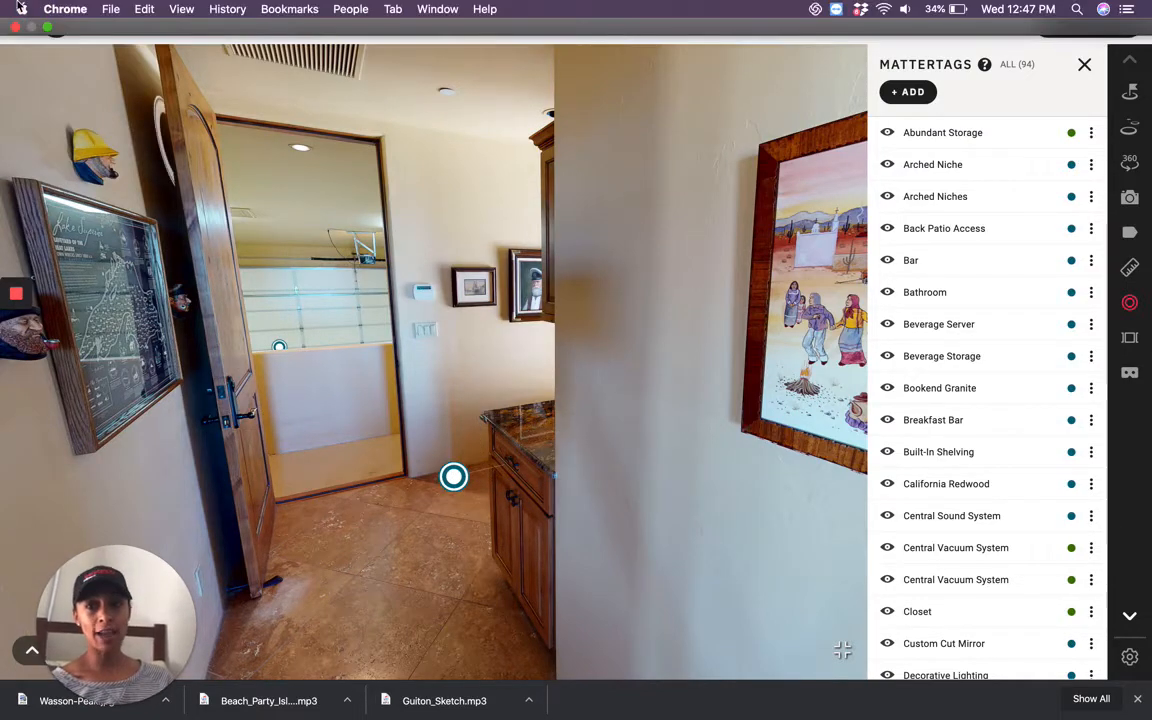
Step: Return to the browser and exit the showcase's full-screen view
key(ctrl+Up)
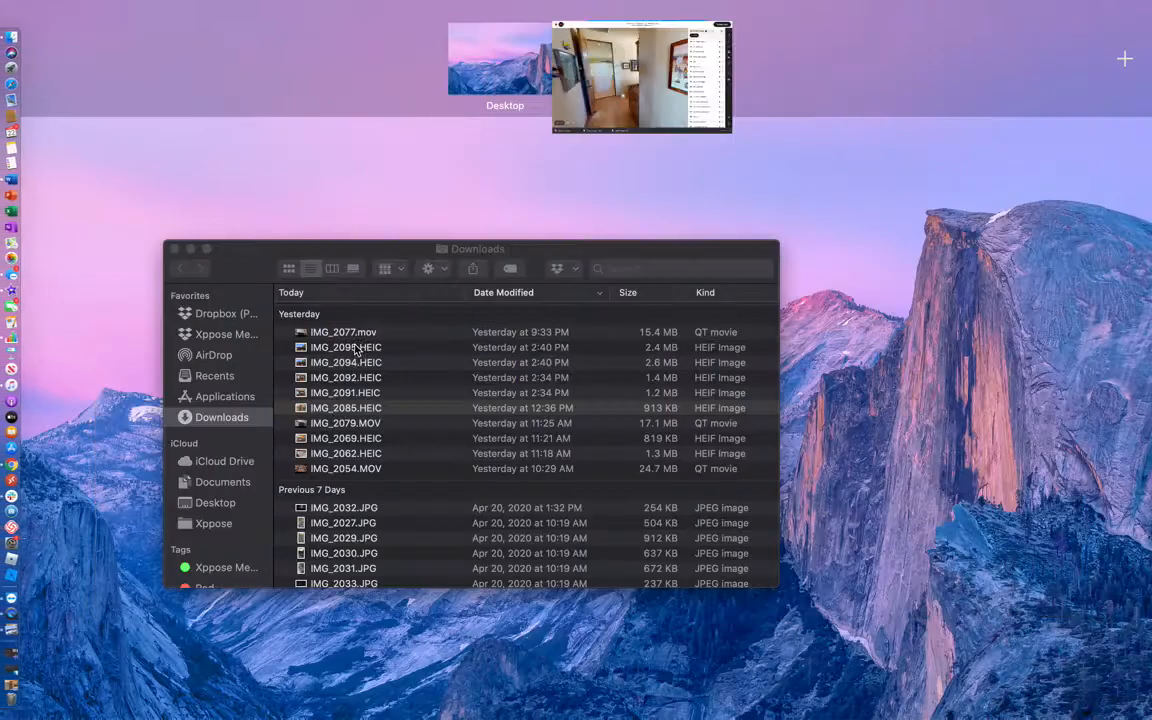
click(595, 60)
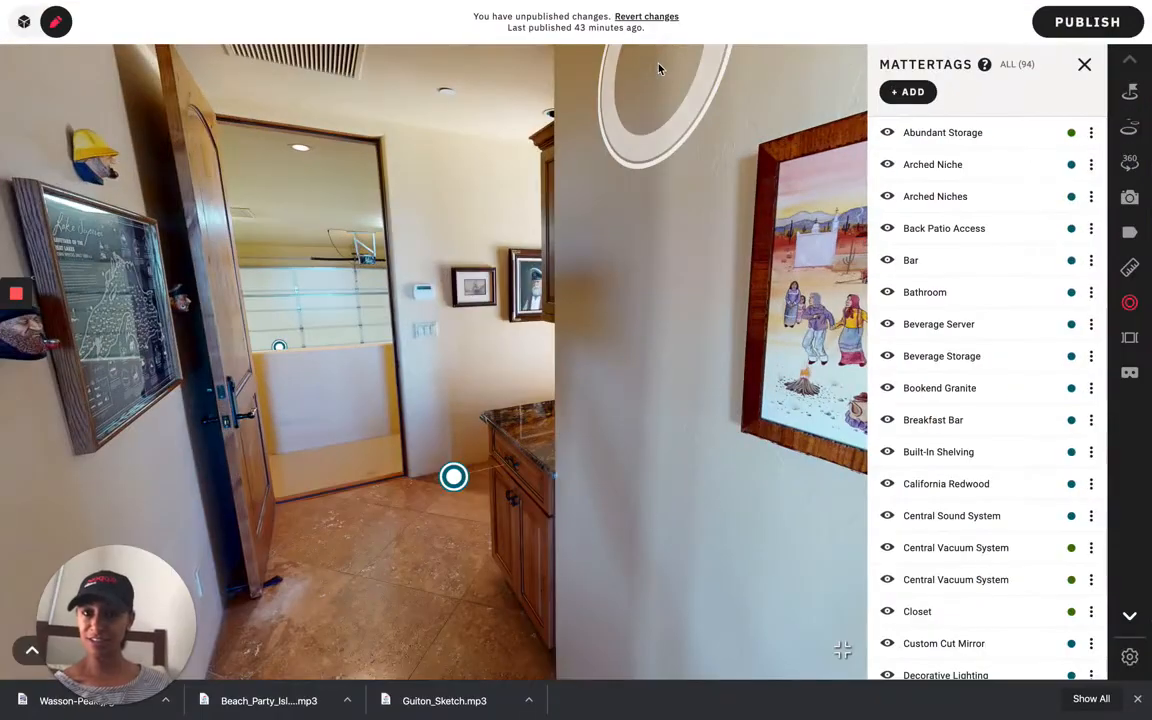
click(842, 650)
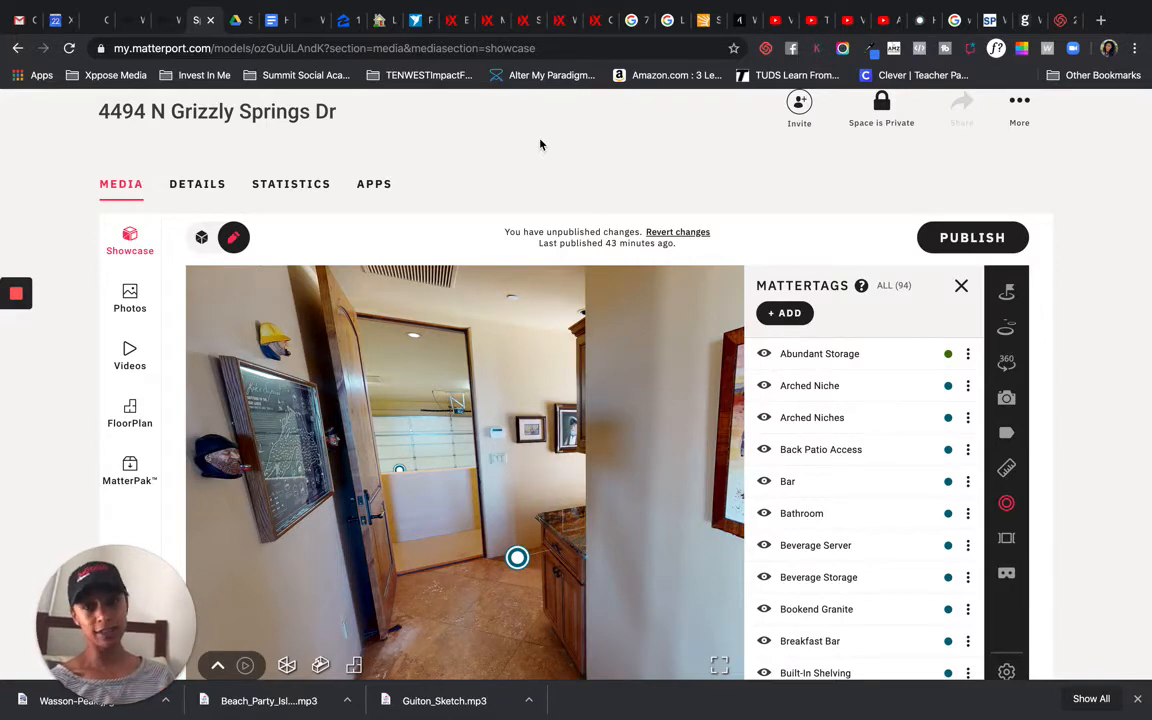
Step: Switch to the WordPress post and insert the four selected media library images into it
click(452, 21)
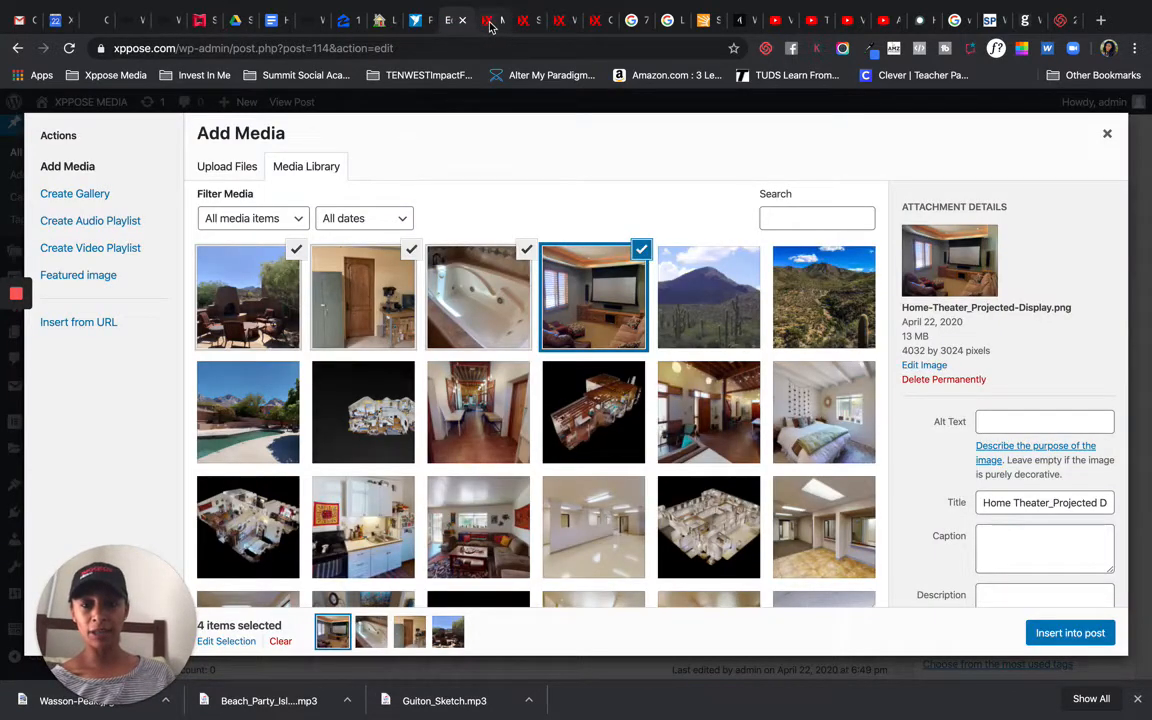
click(1068, 633)
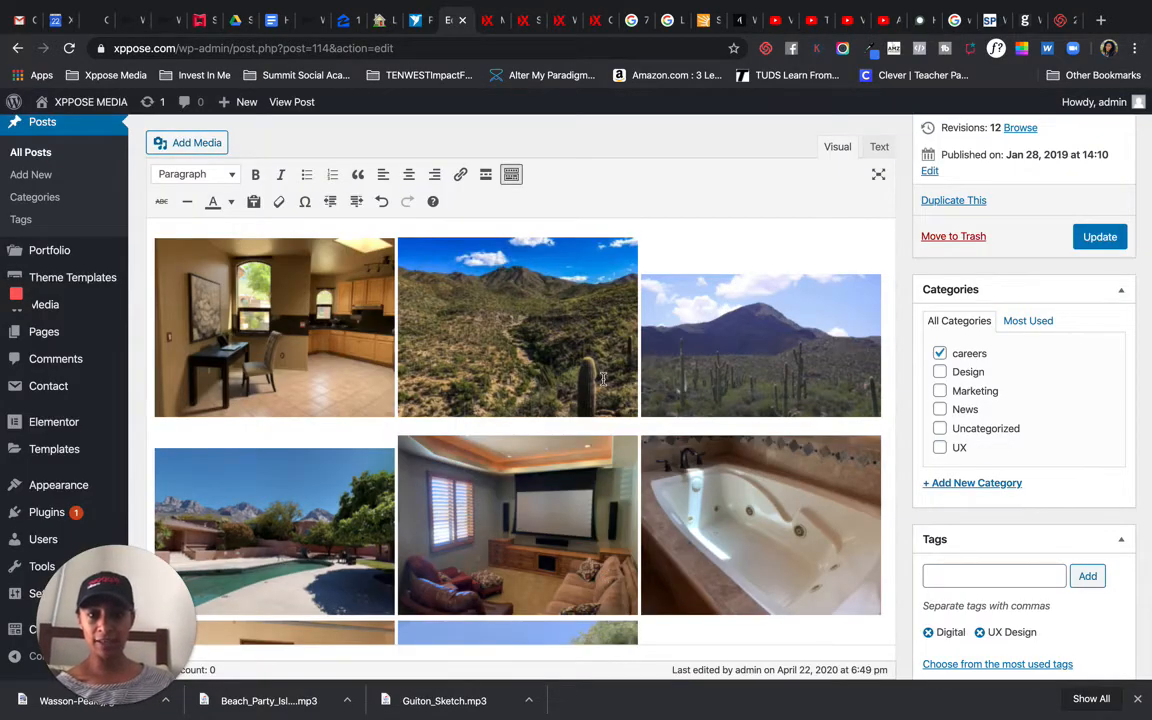
Step: Scroll through the post editor to review the inserted image gallery
scroll(604, 384, up, 3)
scroll(465, 398, up, 3)
scroll(589, 500, down, 5)
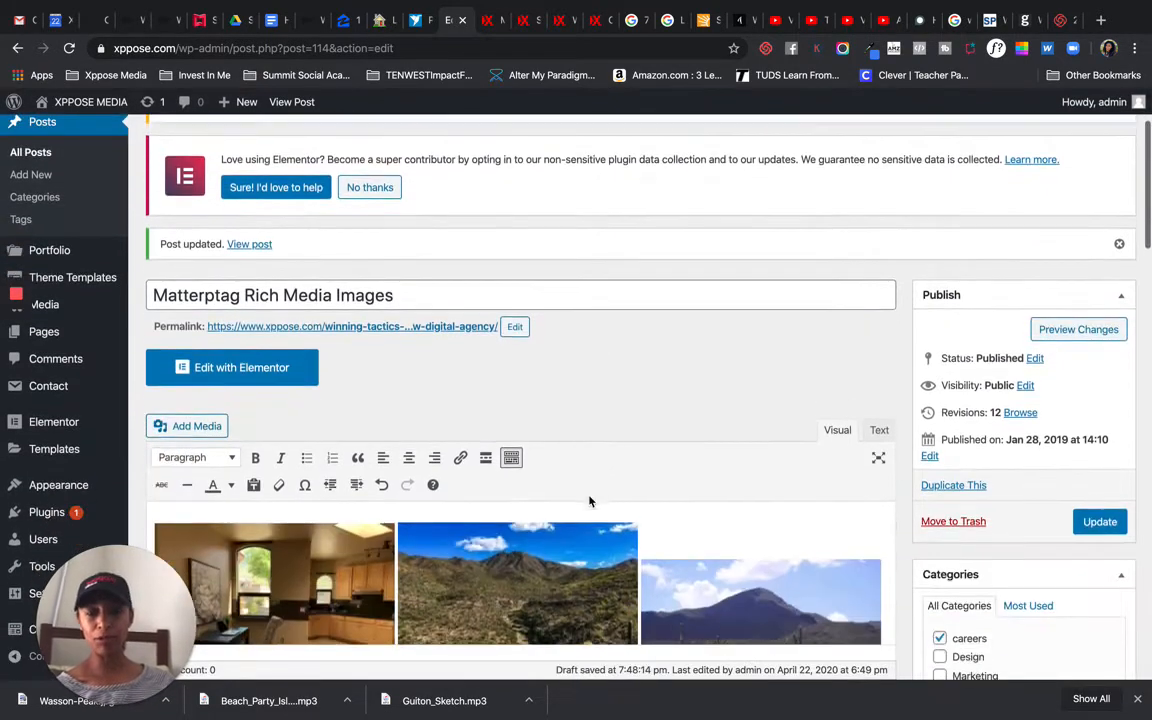
scroll(684, 472, down, 1)
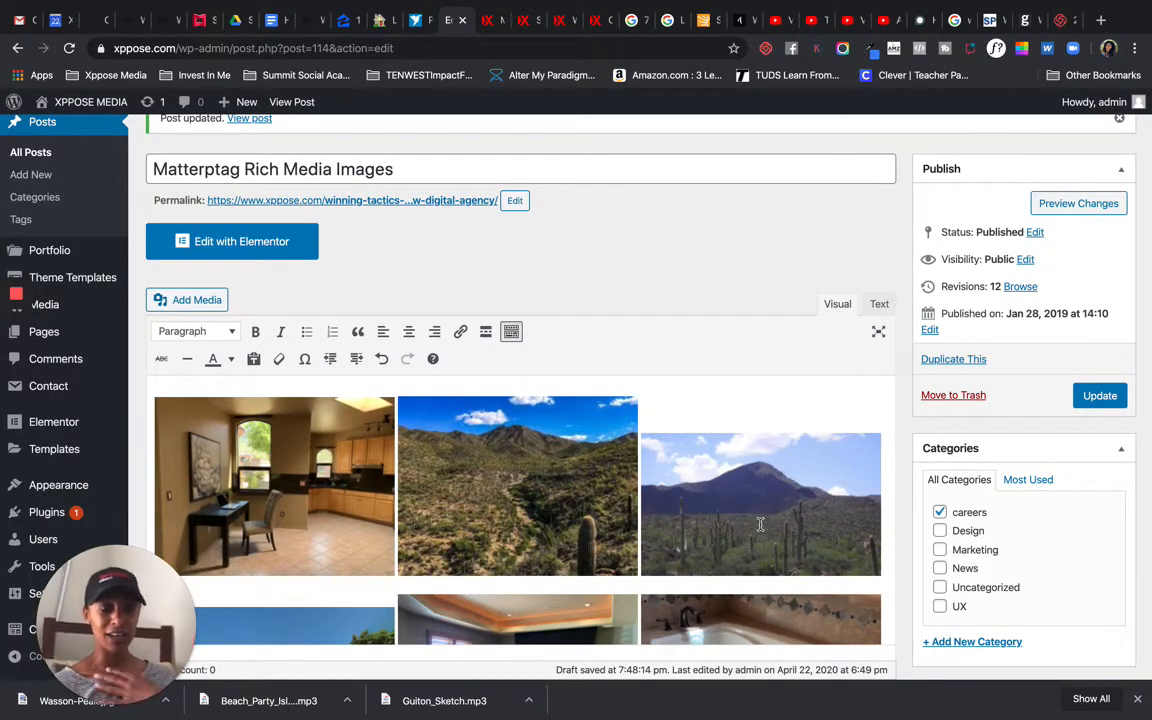
scroll(760, 524, down, 1)
scroll(760, 524, up, 4)
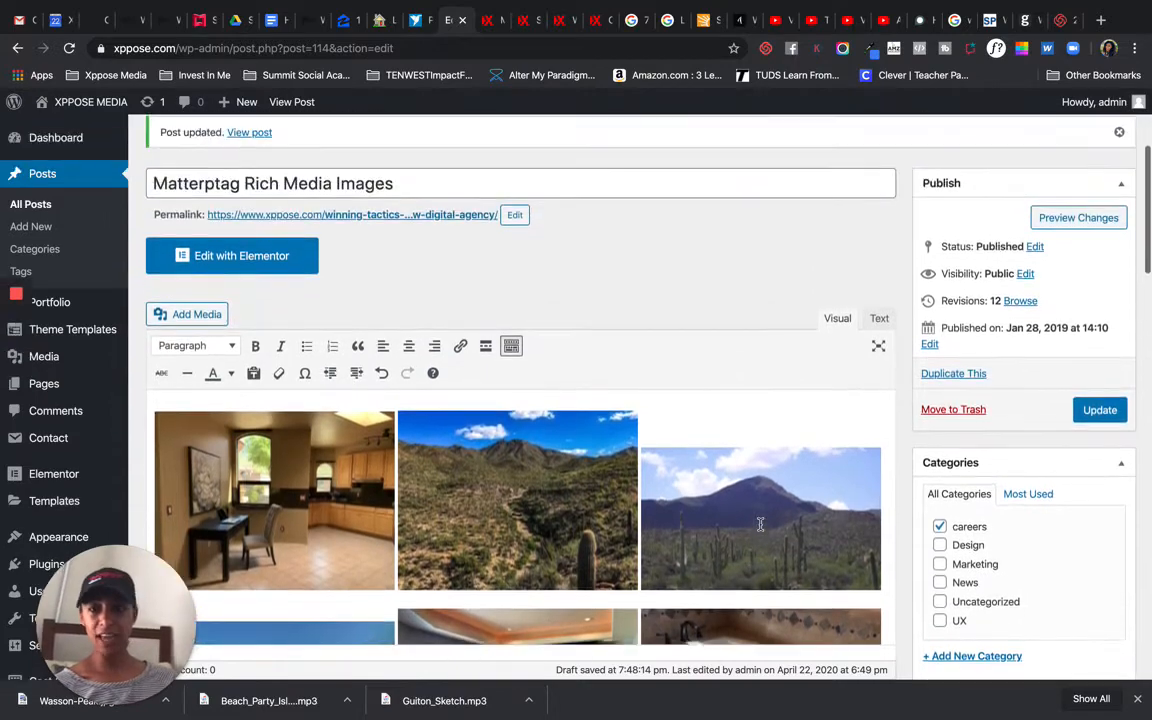
scroll(760, 524, up, 1)
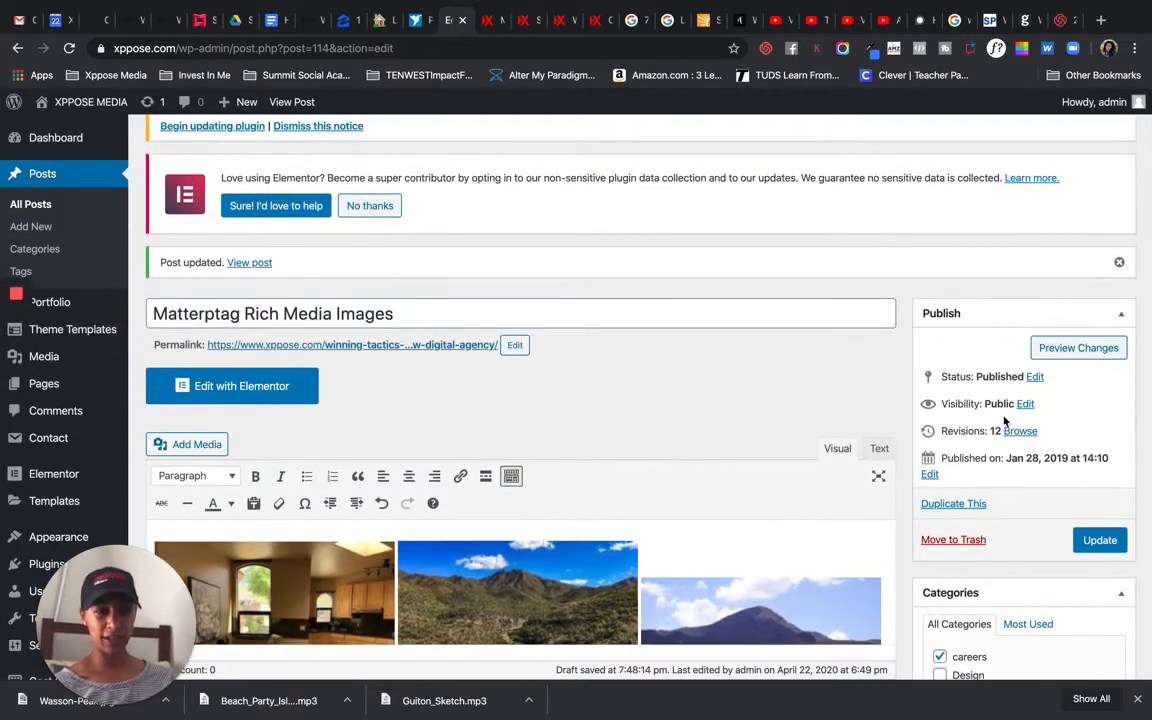
scroll(694, 430, down, 5)
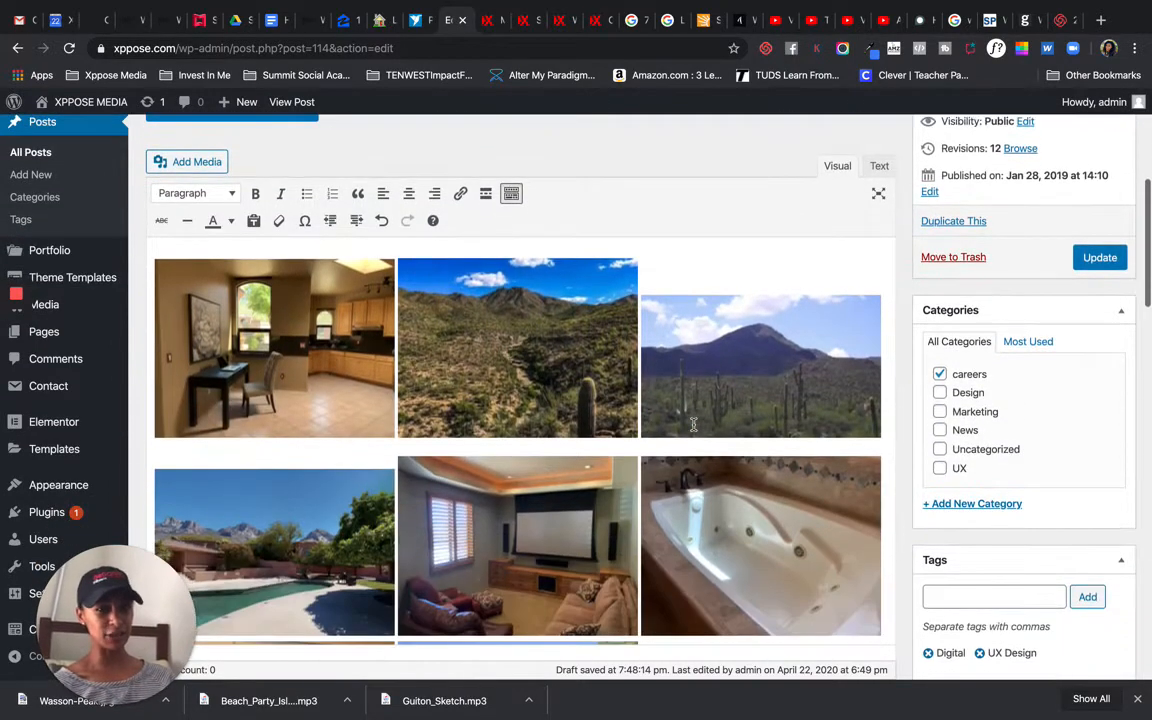
scroll(693, 424, down, 1)
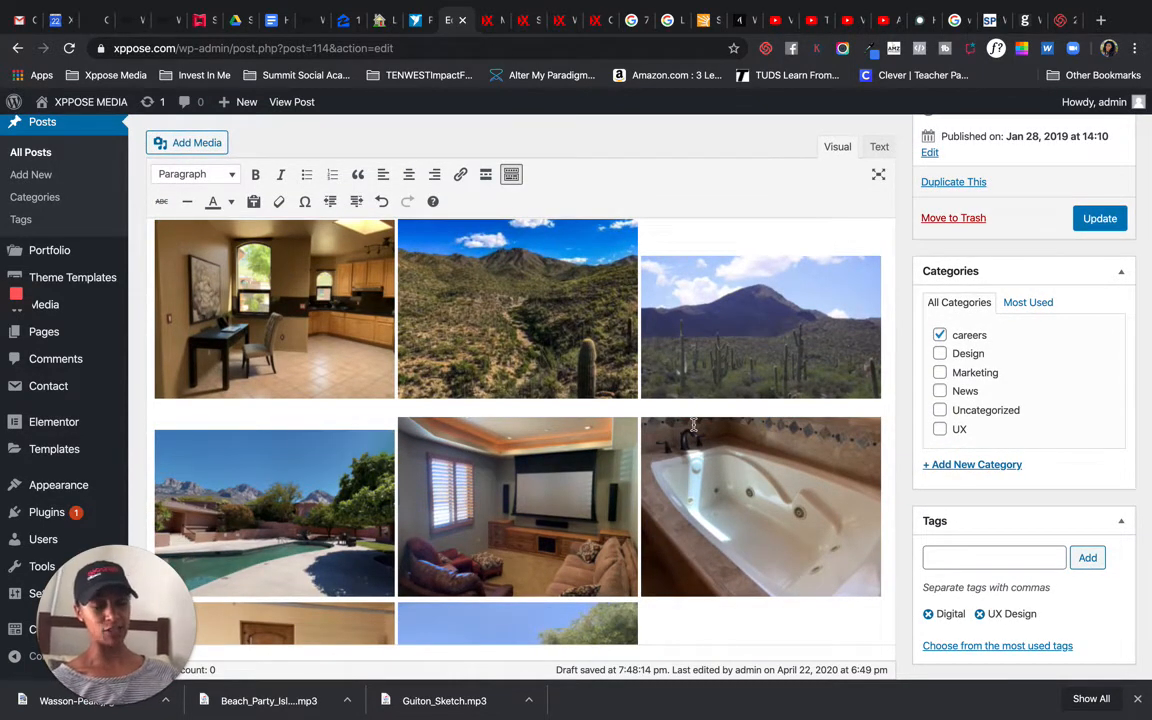
Step: Update the Matterptag Rich Media Images post with the inserted images
click(535, 321)
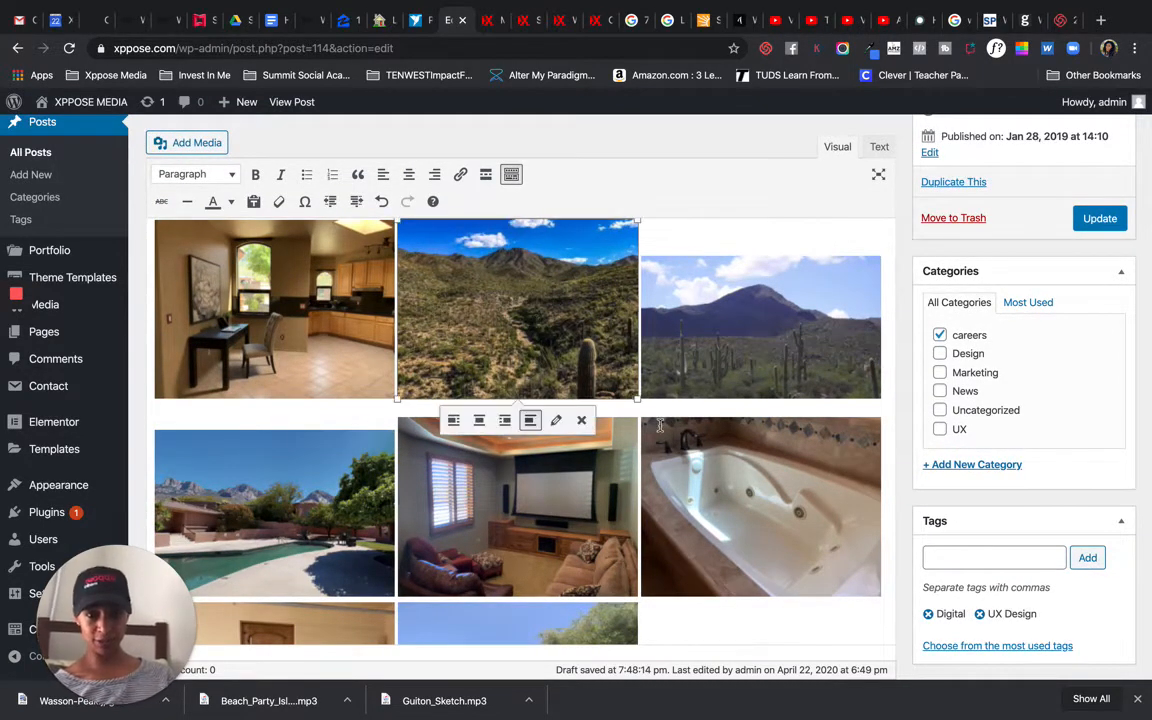
scroll(594, 383, down, 2)
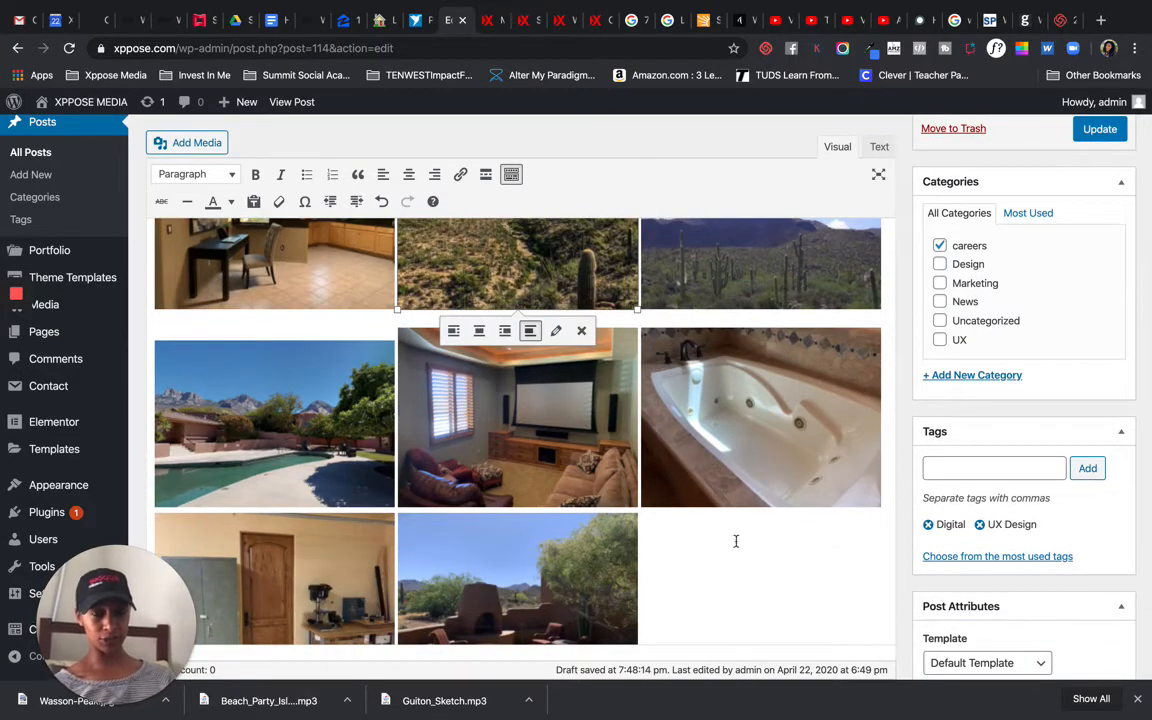
click(715, 605)
scroll(715, 605, up, 3)
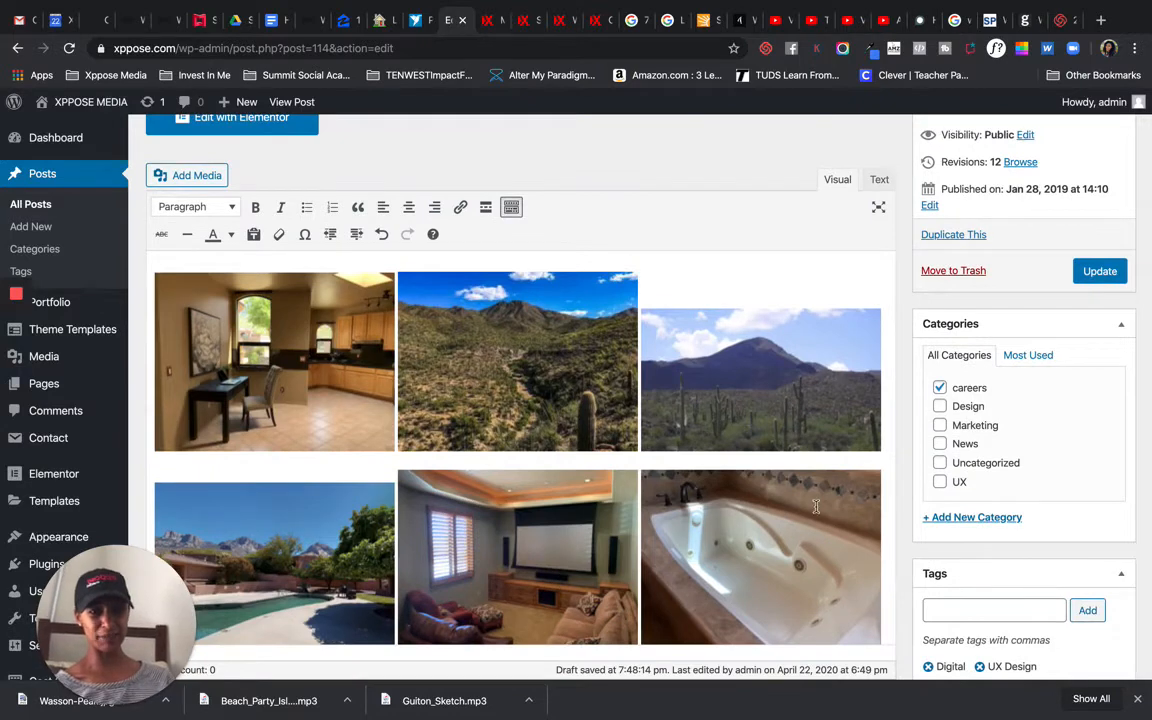
click(1092, 274)
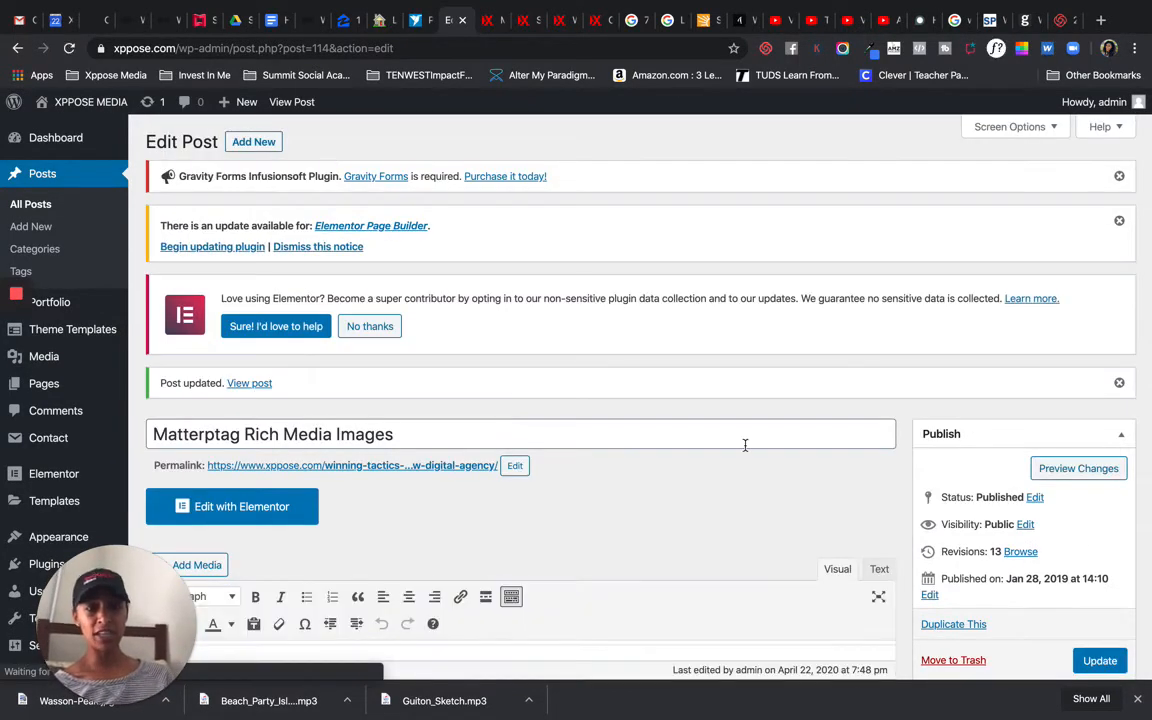
Step: Preview the post changes and scroll through the image gallery on the page
click(1079, 472)
scroll(816, 562, down, 3)
scroll(816, 562, up, 3)
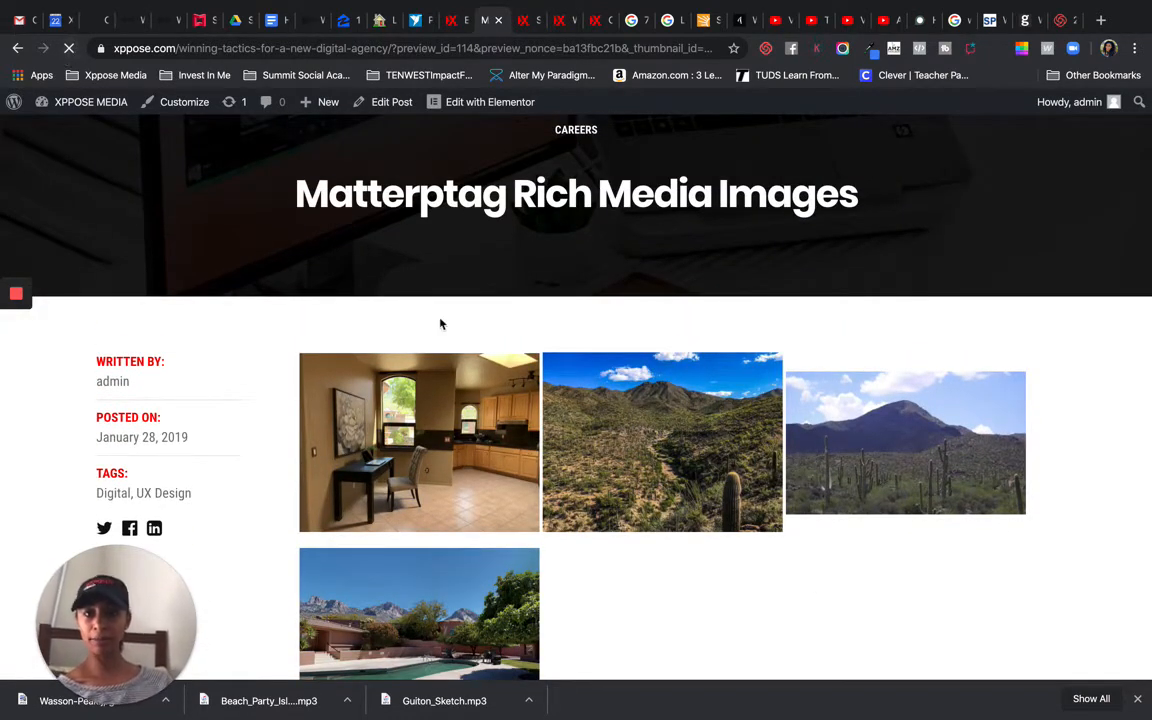
scroll(625, 504, down, 2)
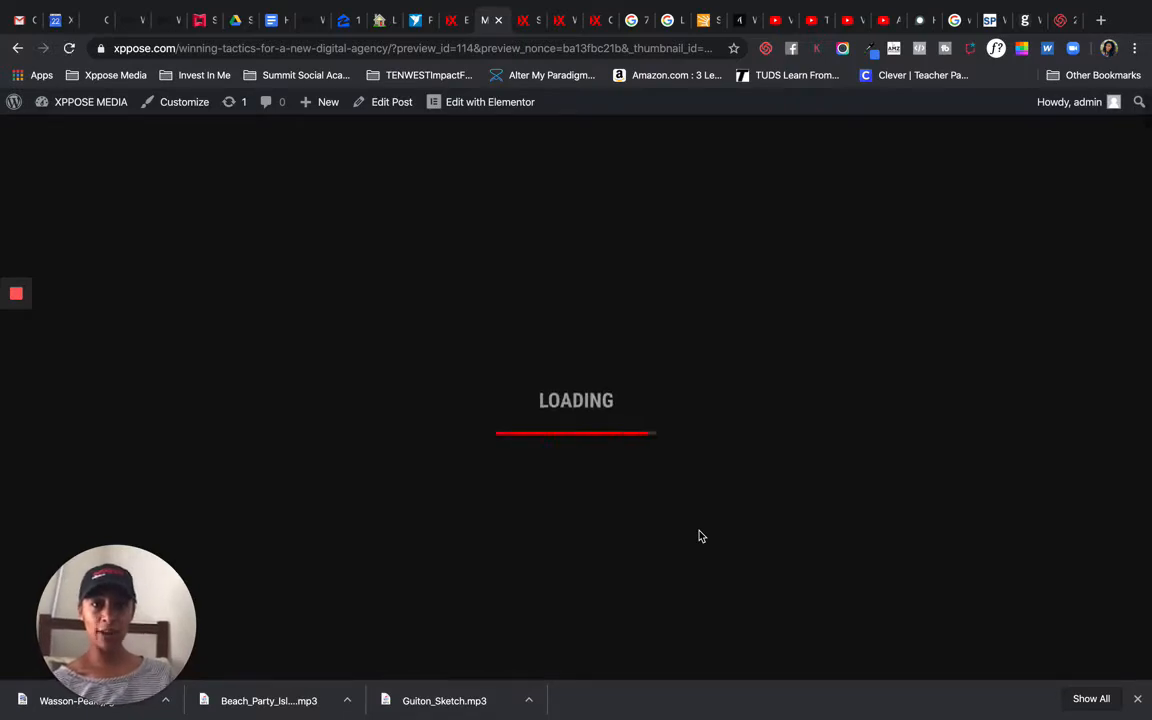
scroll(699, 537, down, 10)
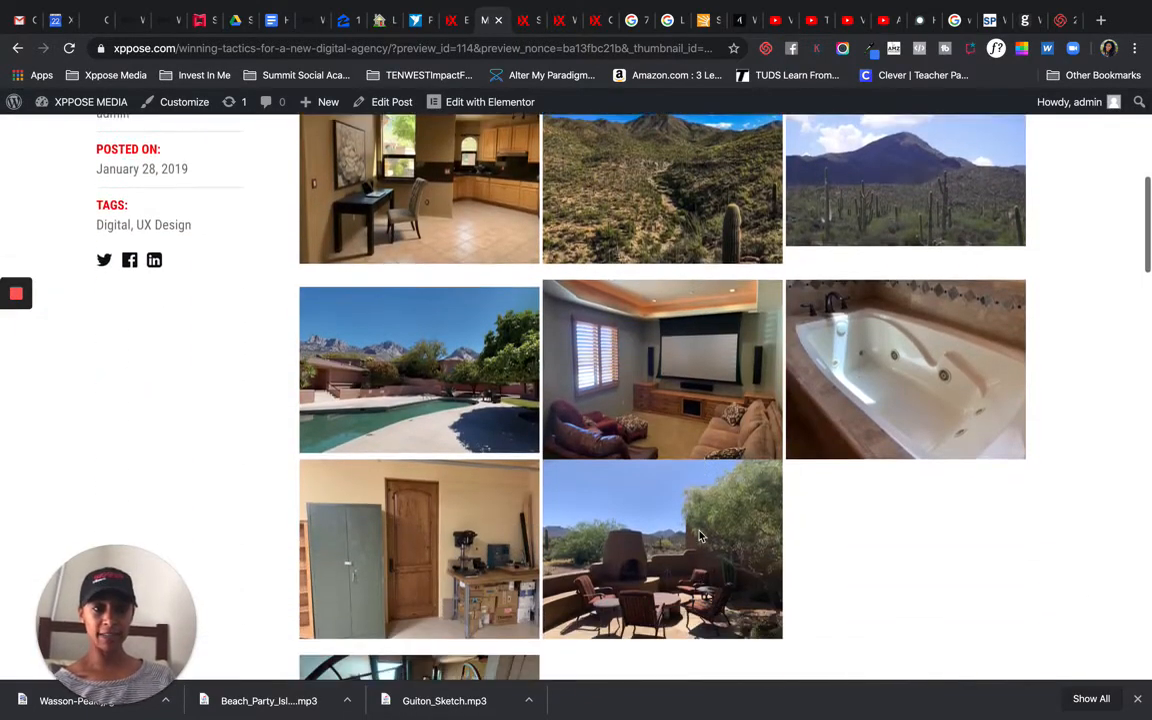
scroll(699, 537, down, 1)
scroll(874, 560, up, 2)
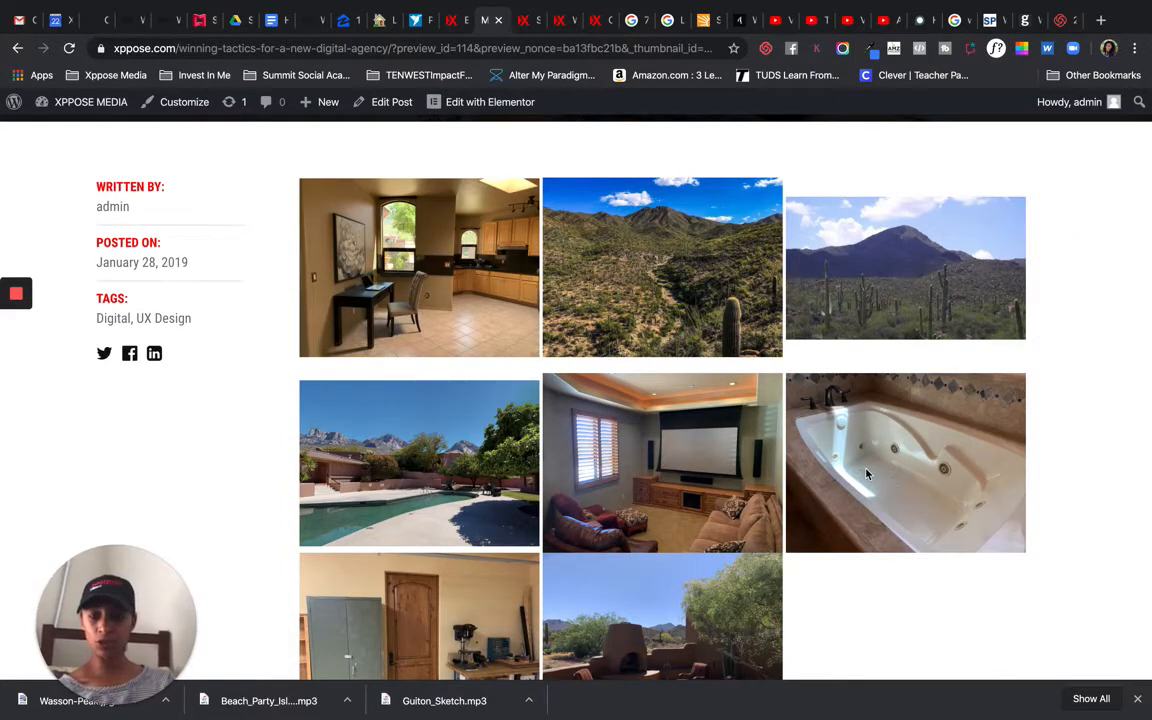
Step: Open the bathtub image in a new tab and select its full image URL to copy it
right_click(902, 499)
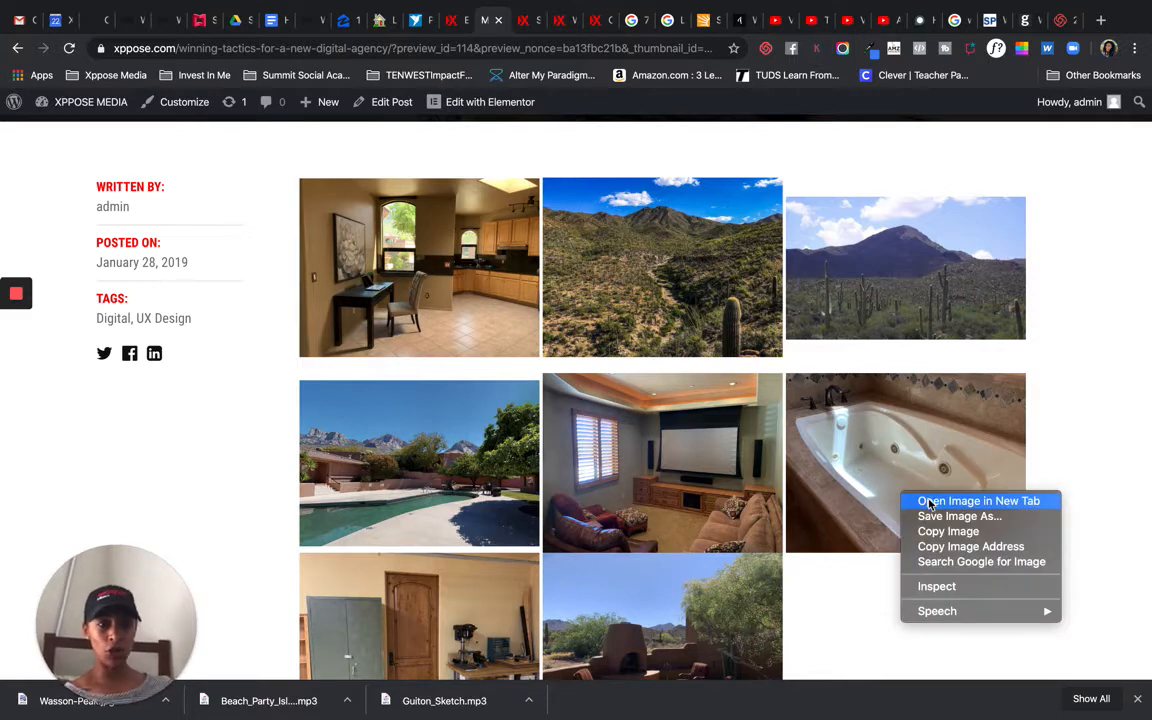
click(930, 501)
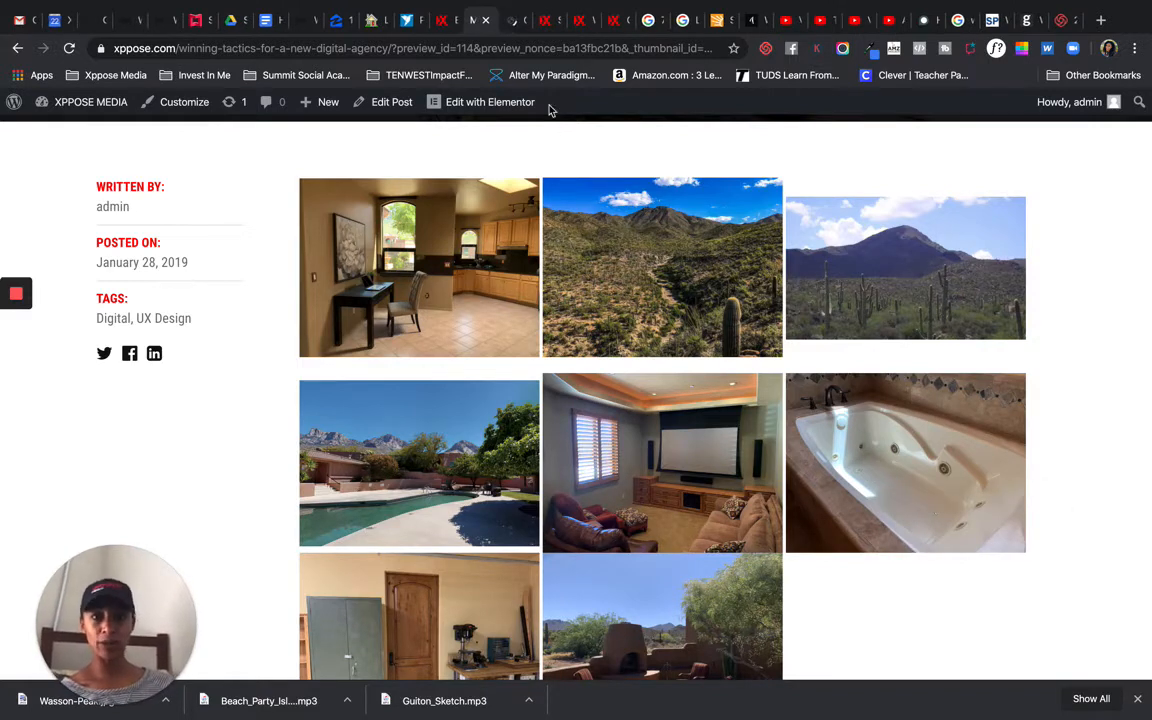
click(510, 21)
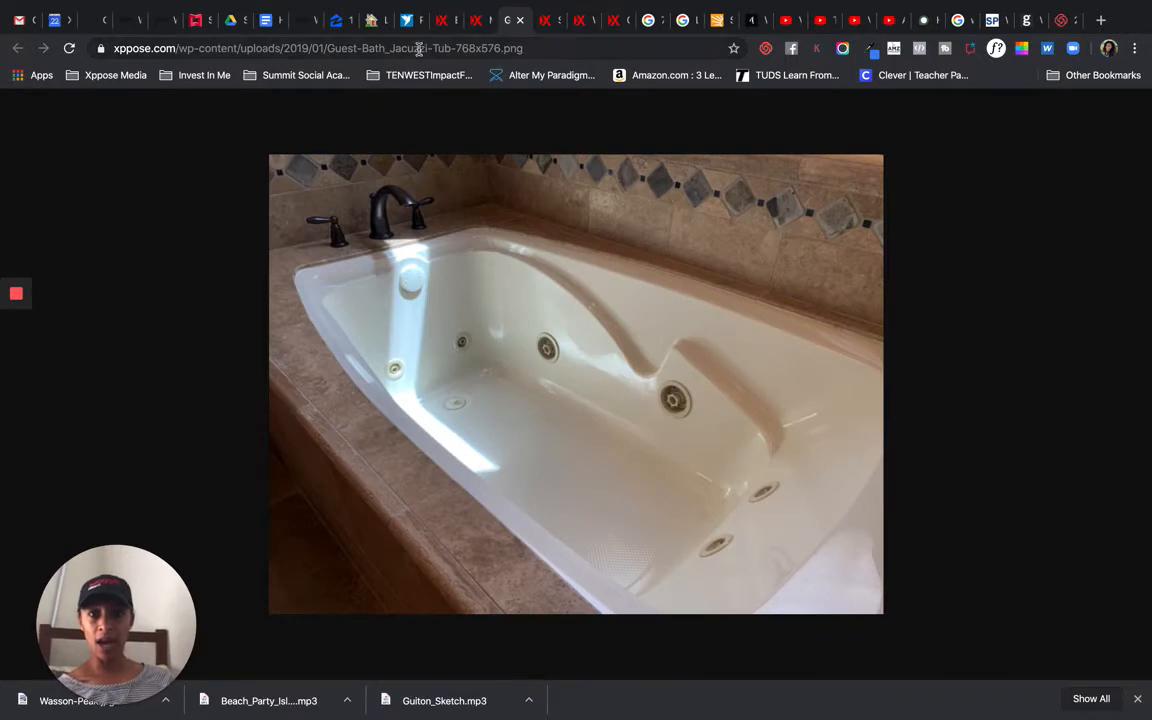
click(380, 47)
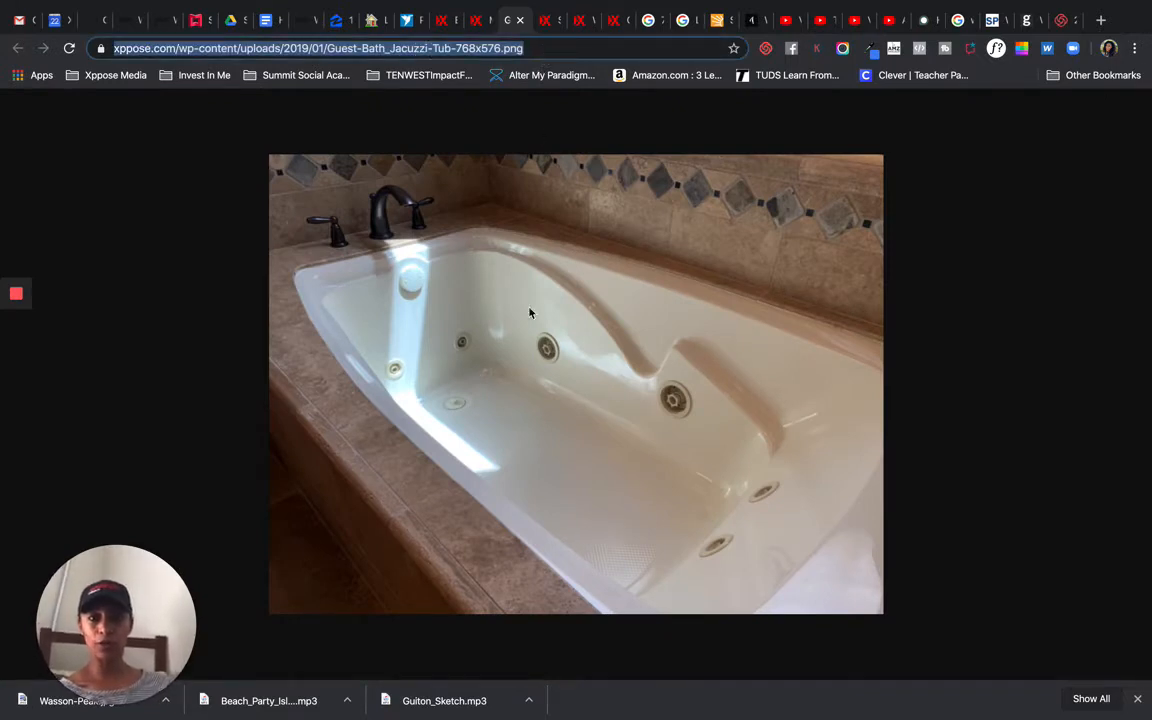
Step: Paste the Guest-Bath_Jacuzzi-Tub image URL as the media link of the No Detail Left Unturned Mattertag and apply it
click(199, 24)
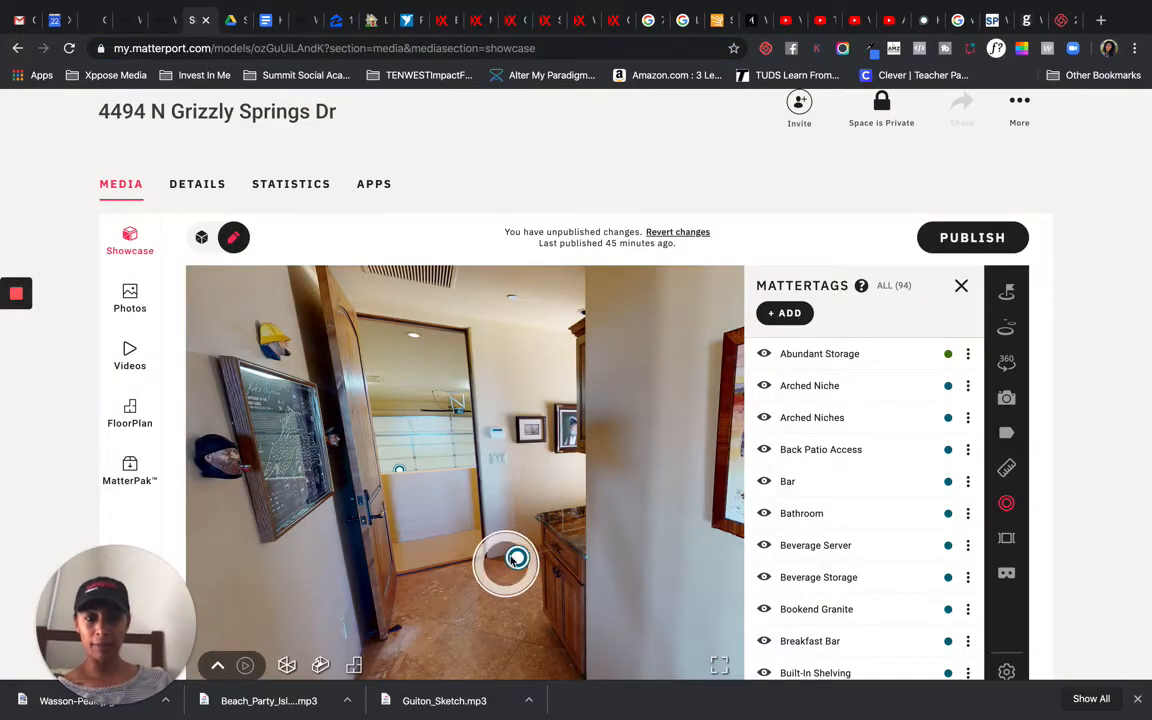
mouse_move(515, 558)
click(628, 491)
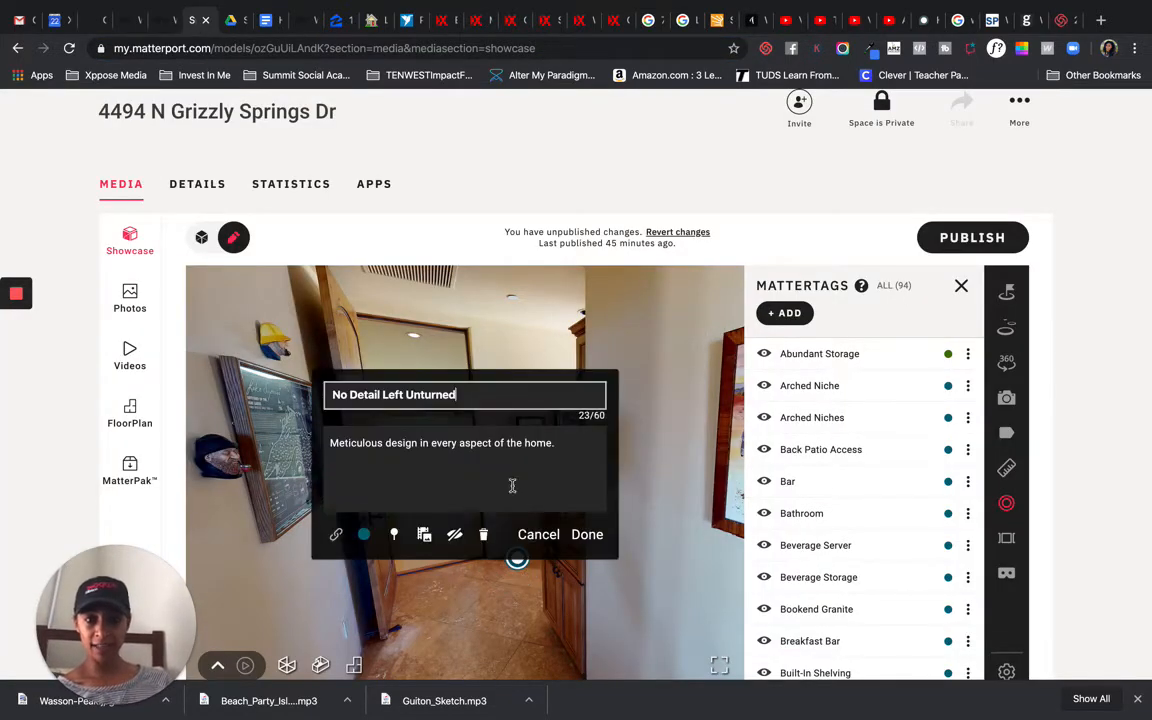
click(423, 535)
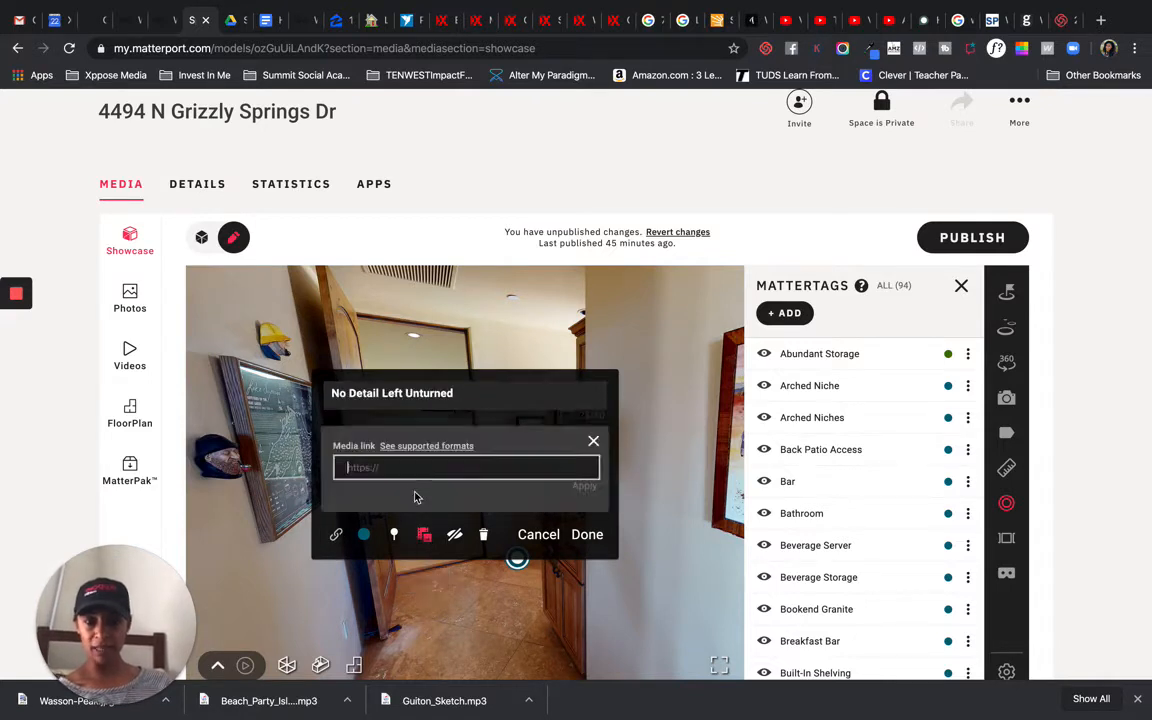
click(407, 467)
key(super+v)
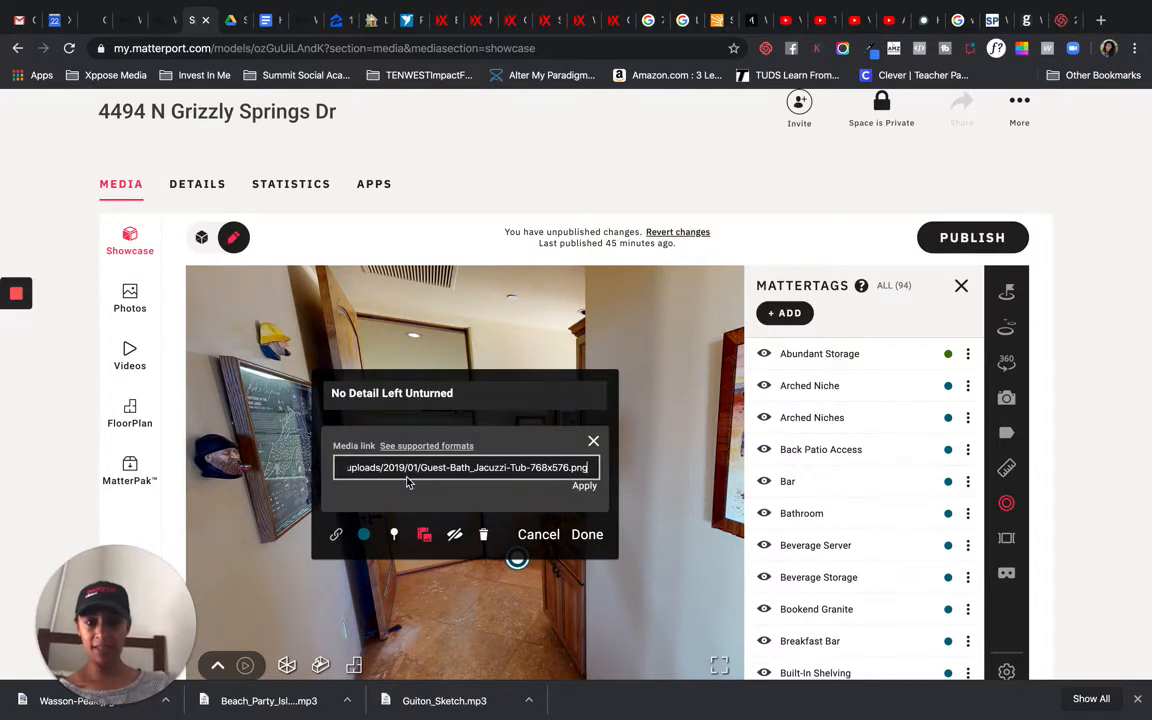
click(584, 487)
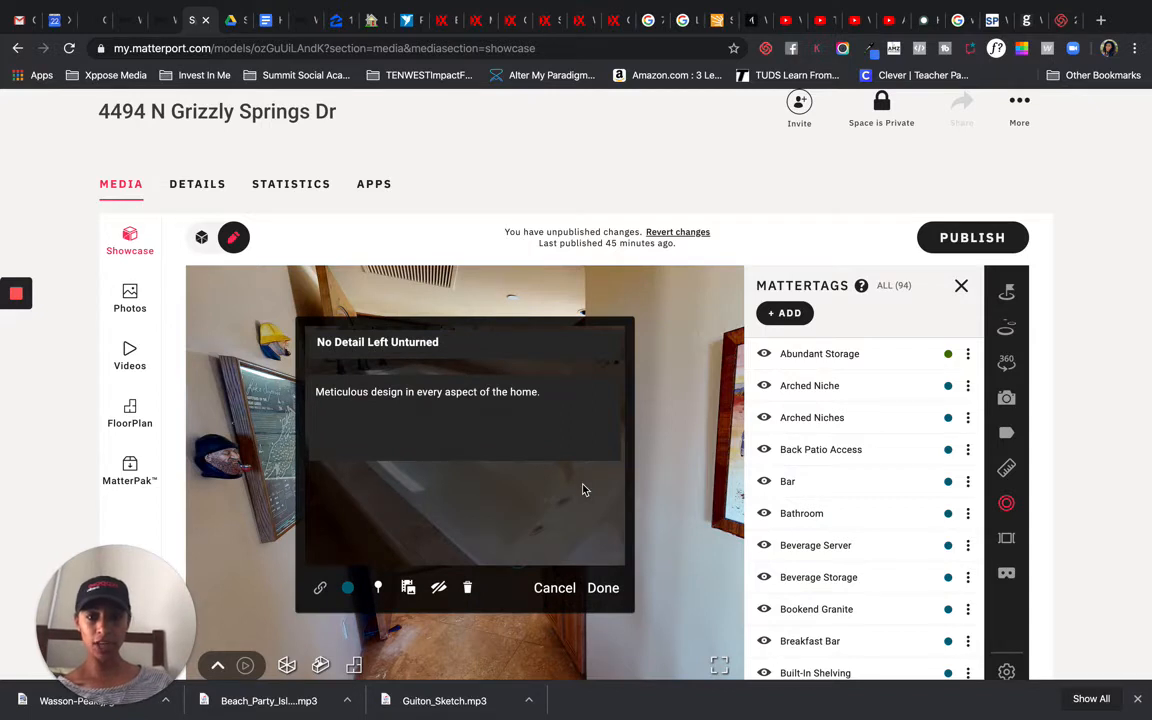
Step: Finish editing the No Detail Left Unturned Mattertag and save it
click(516, 440)
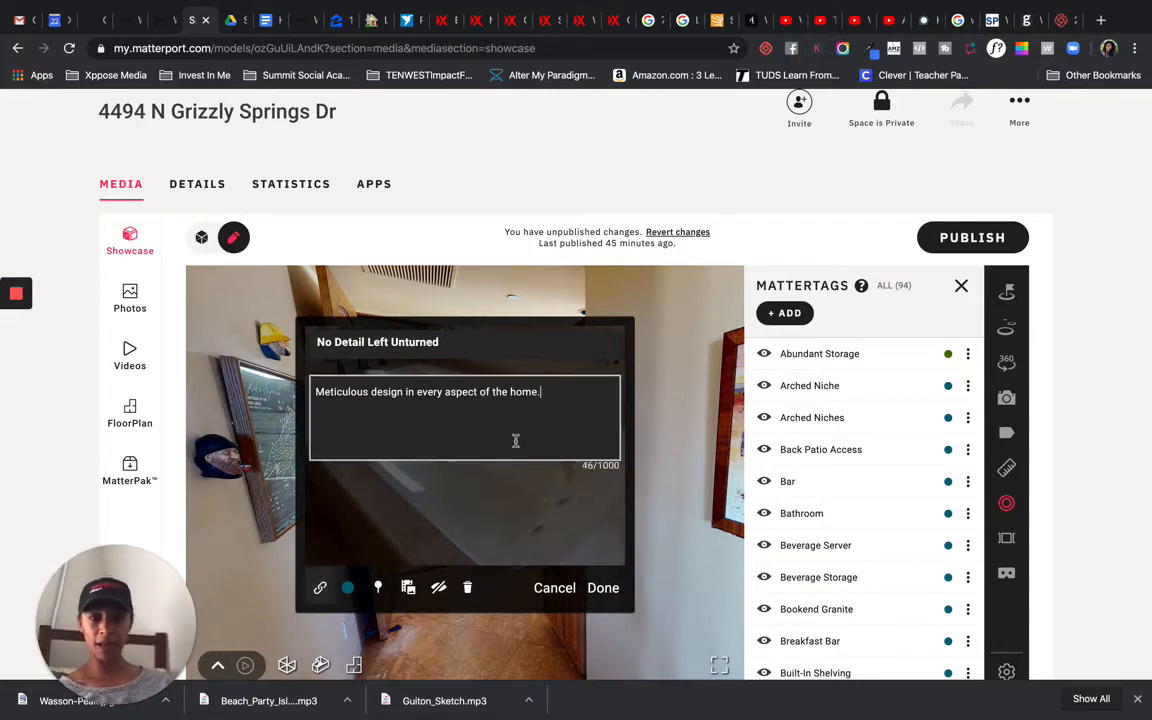
click(602, 587)
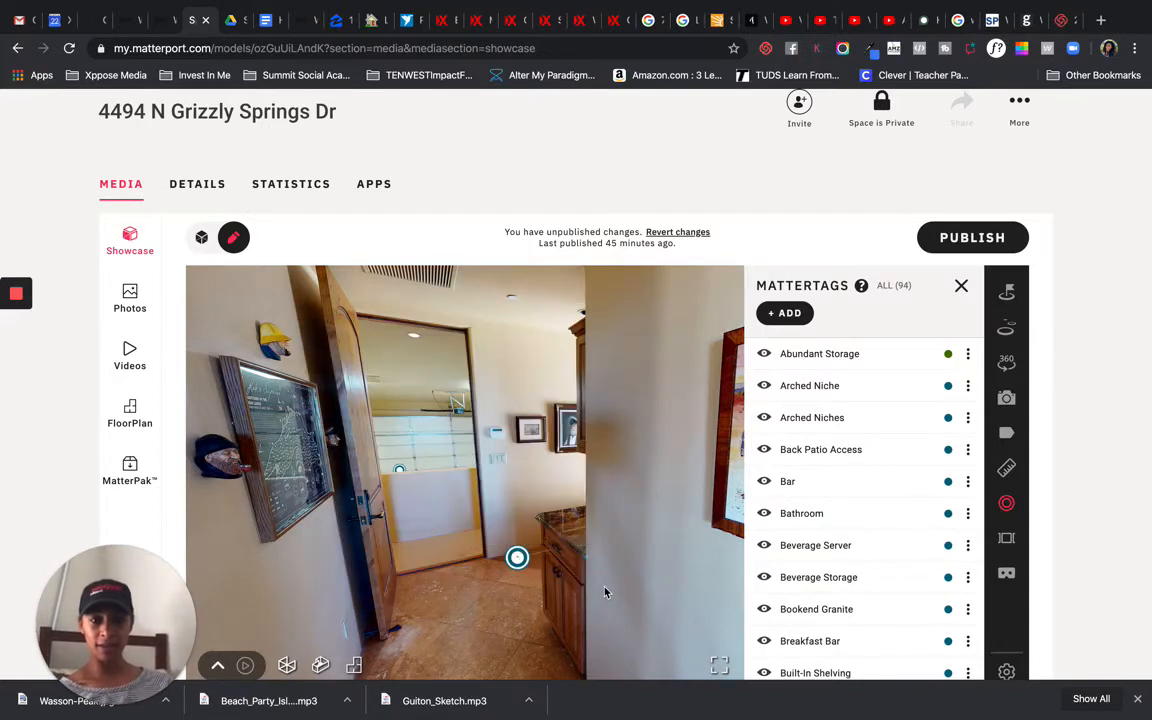
mouse_move(518, 558)
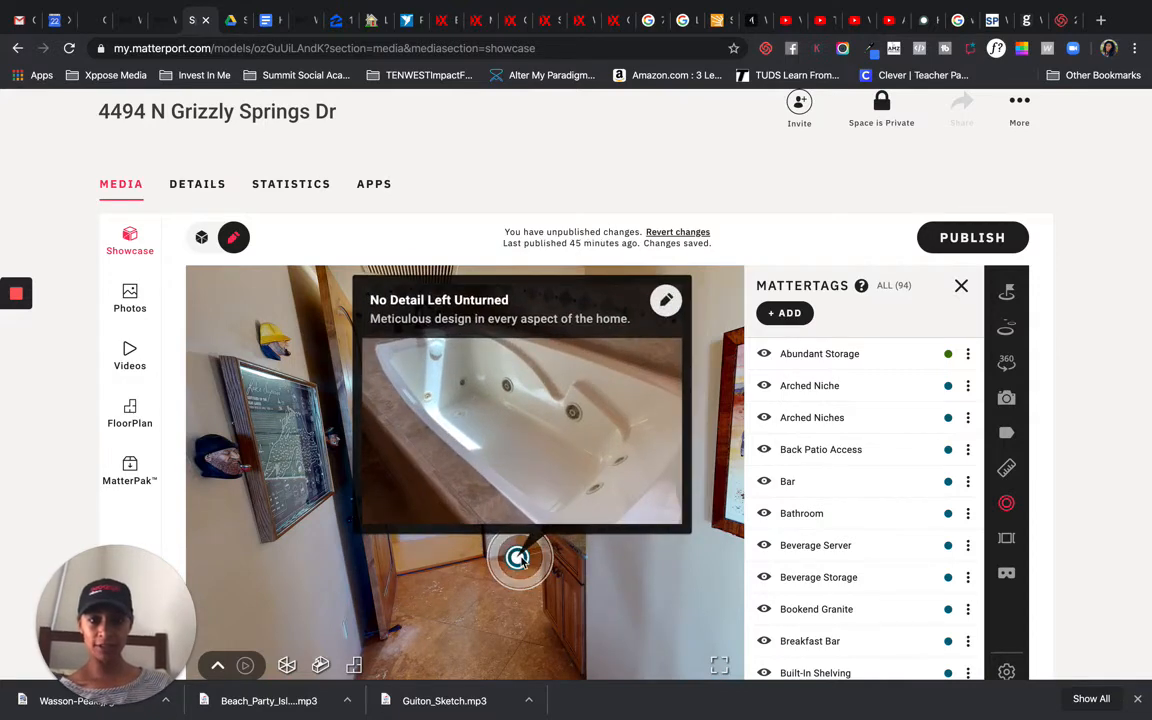